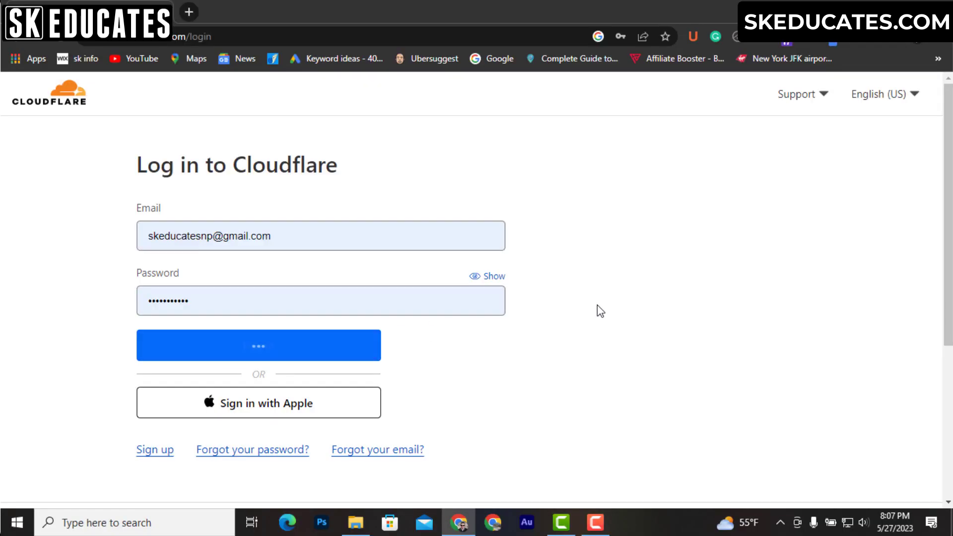
Step: Bring up Cloudflare's plans page and scroll to the Free/Pro/Business/Enterprise comparison table
{"action": "left_click", "coordinate": [850, 219]}
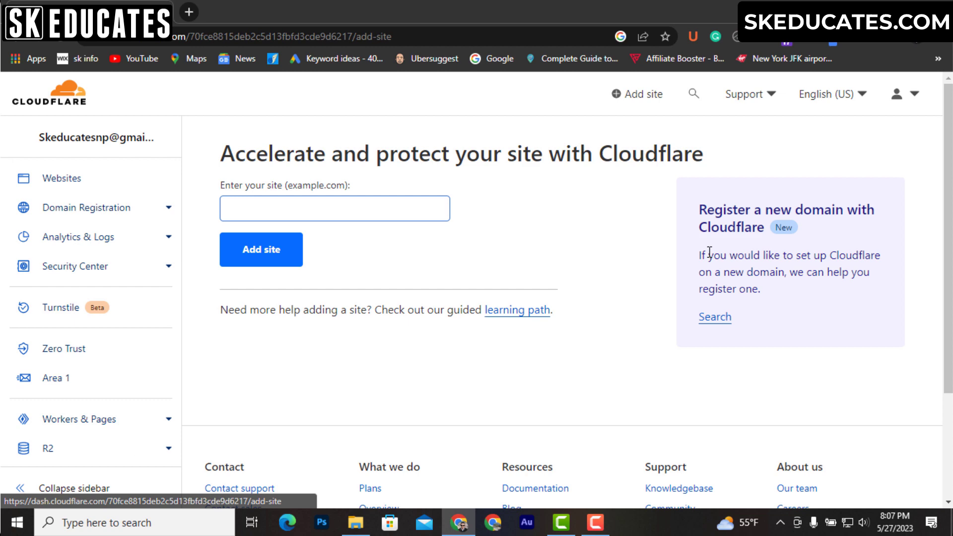
{"action": "left_click", "coordinate": [314, 207]}
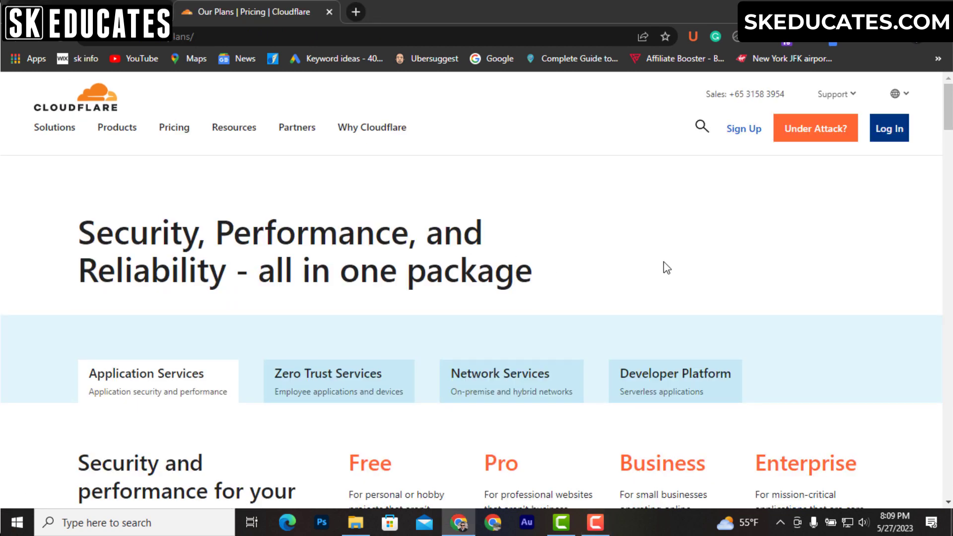
{"action": "scroll", "coordinate": [666, 268], "scroll_direction": "down", "scroll_amount": 5}
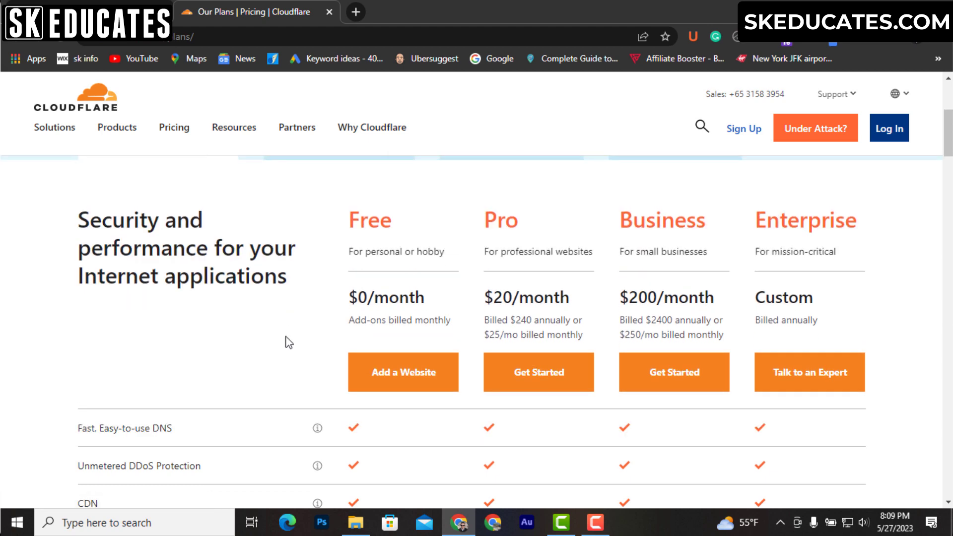
{"action": "scroll", "coordinate": [419, 357], "scroll_direction": "down", "scroll_amount": 3}
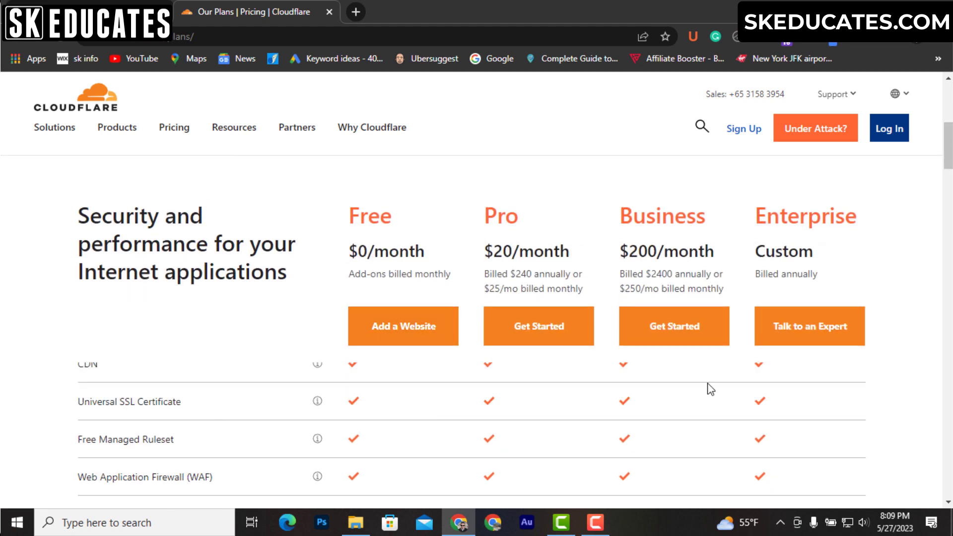
{"action": "scroll", "coordinate": [307, 439], "scroll_direction": "up", "scroll_amount": 1}
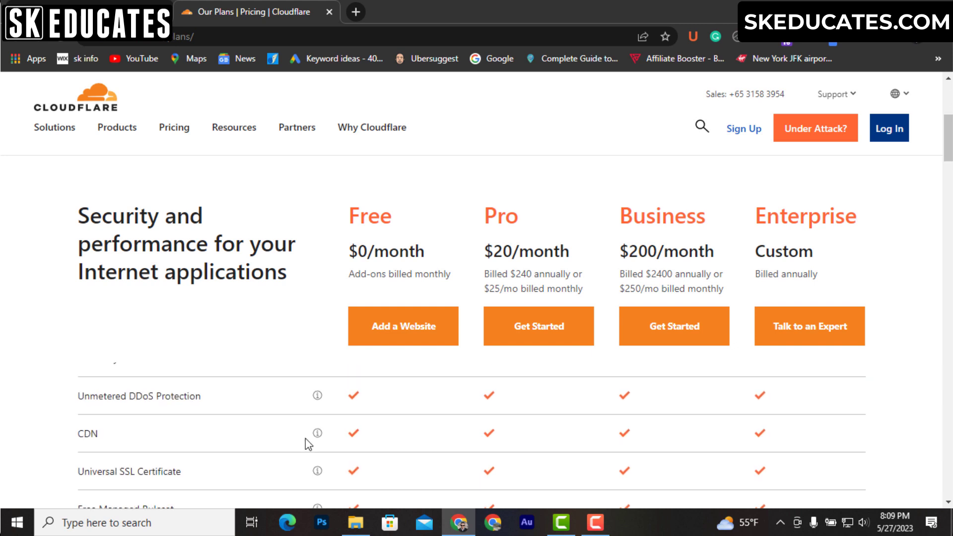
Step: Show and highlight the Unmetered DDoS Protection explanation in the plans table
{"action": "left_click", "coordinate": [316, 397]}
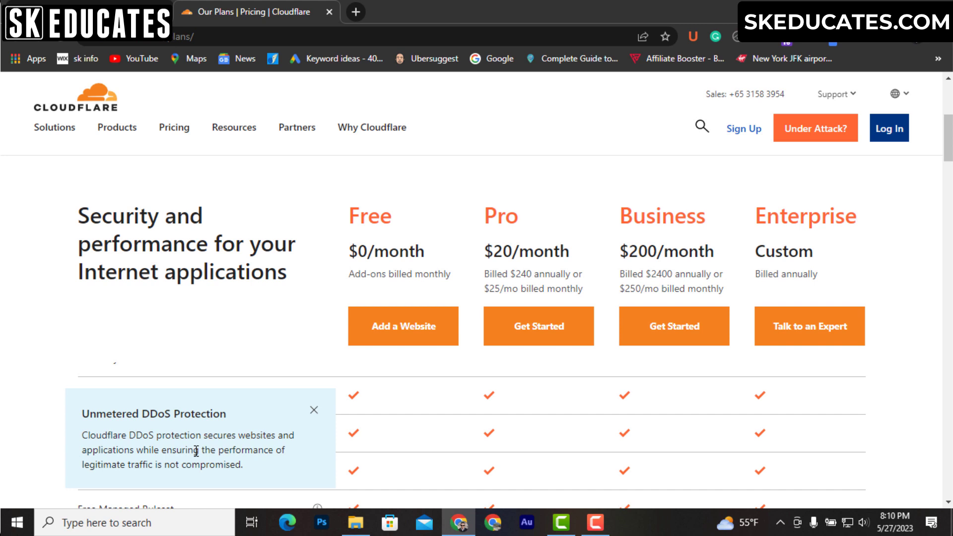
{"action": "left_click_drag", "start_coordinate": [86, 437], "coordinate": [276, 482]}
{"action": "left_click", "coordinate": [316, 397]}
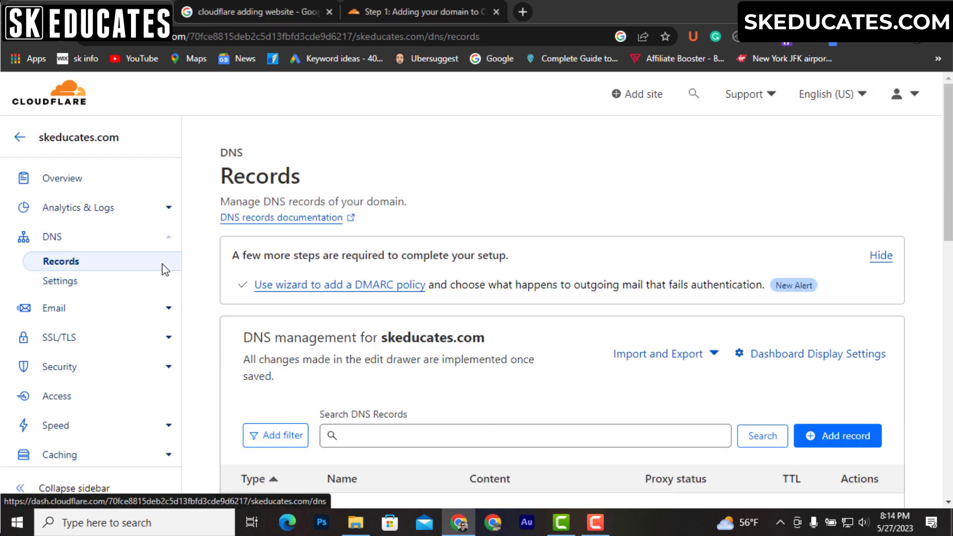
Step: Glance at skeducates.com's DNS settings, then scroll through its imported DNS records table
{"action": "left_click", "coordinate": [69, 281]}
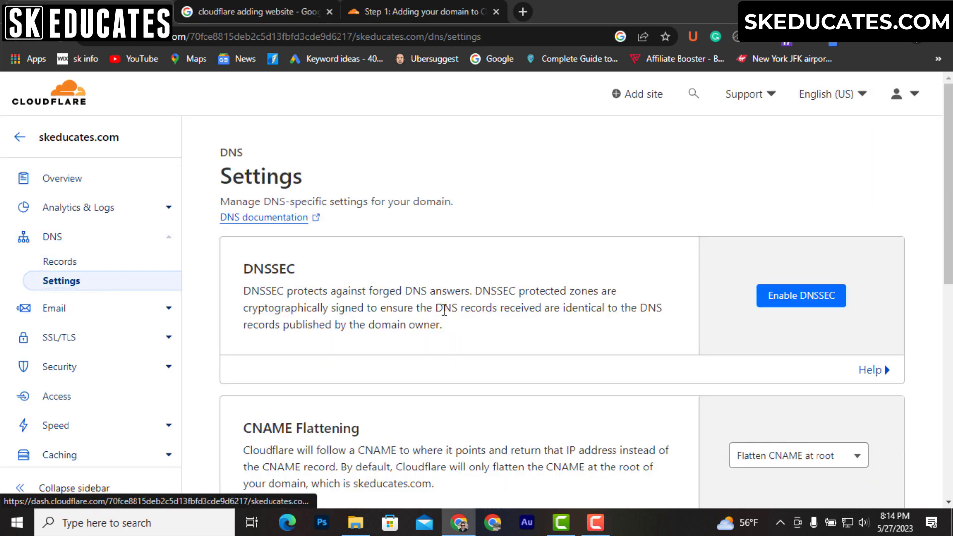
{"action": "scroll", "coordinate": [446, 313], "scroll_direction": "down", "scroll_amount": 4}
{"action": "scroll", "coordinate": [452, 316], "scroll_direction": "up", "scroll_amount": 4}
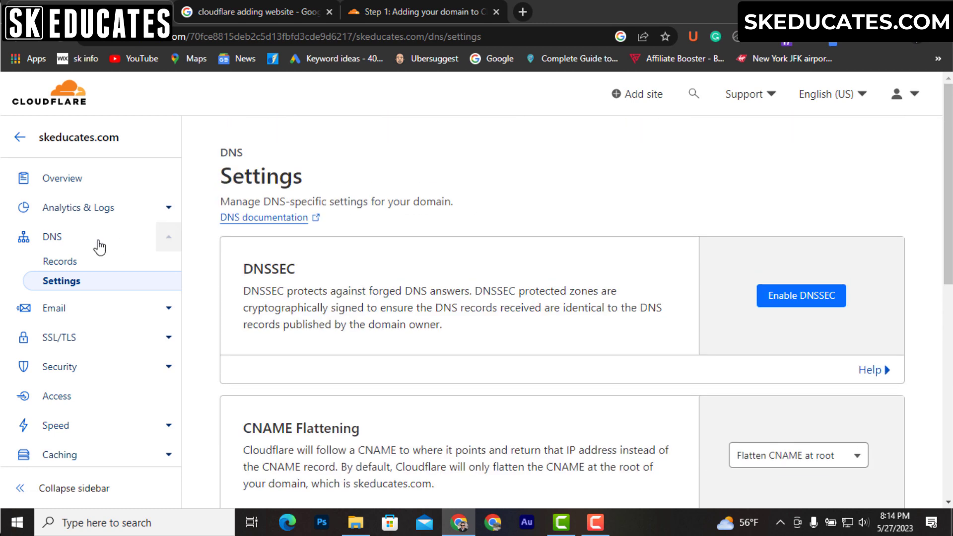
{"action": "left_click", "coordinate": [77, 253]}
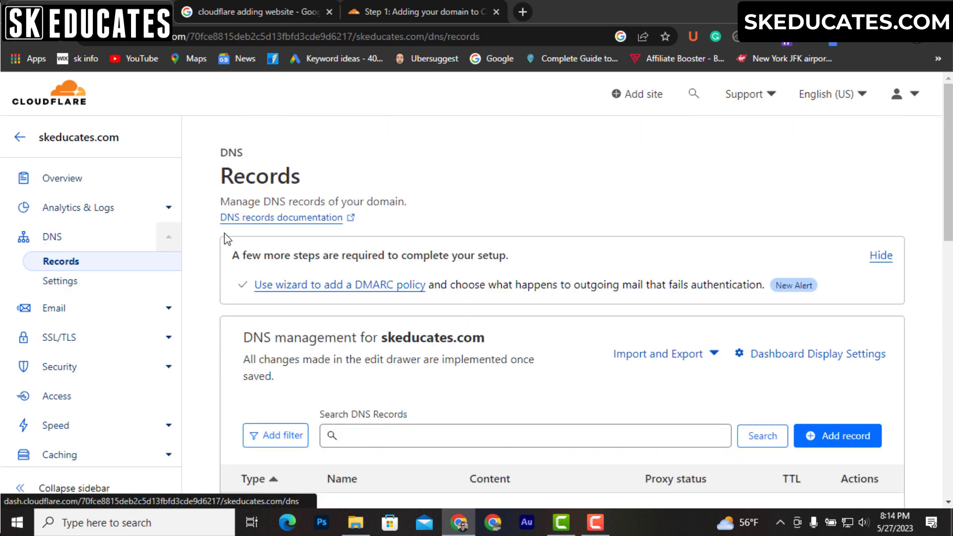
{"action": "scroll", "coordinate": [376, 263], "scroll_direction": "down", "scroll_amount": 3}
{"action": "scroll", "coordinate": [375, 263], "scroll_direction": "down", "scroll_amount": 3}
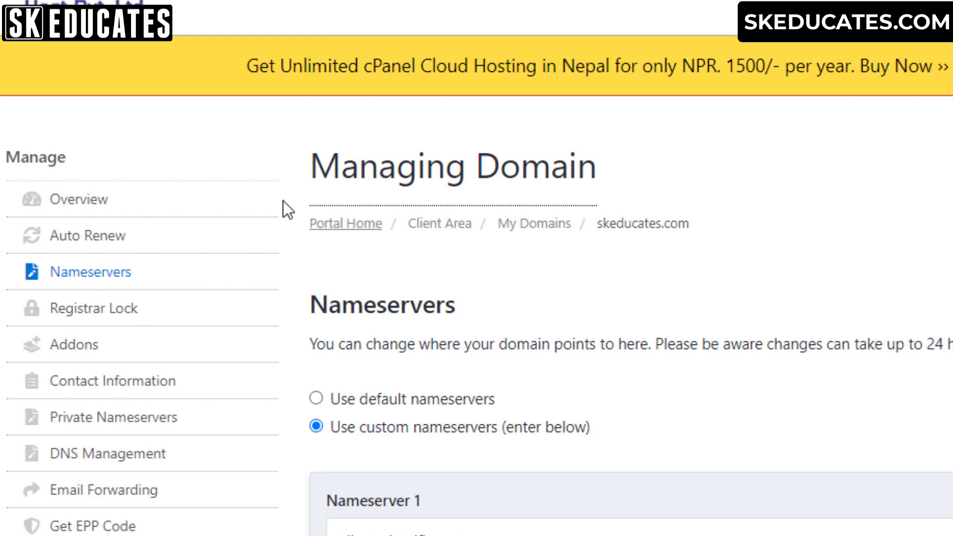
Step: Enter alla.ns.cloudflare.com and quinton.ns.cloudflare.com as Nameserver 1 and 2, then scroll to Change Nameservers
{"action": "scroll", "coordinate": [536, 276], "scroll_direction": "down", "scroll_amount": 5}
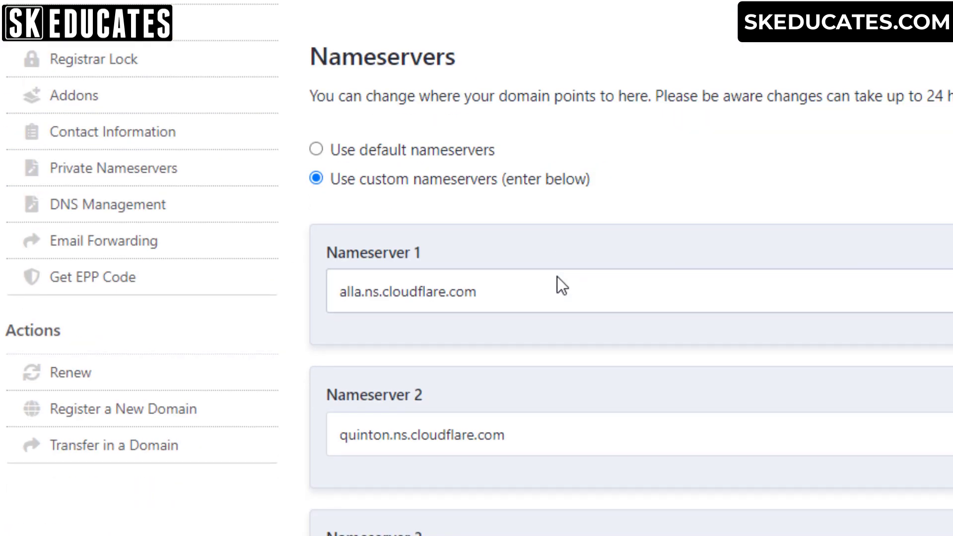
{"action": "scroll", "coordinate": [556, 276], "scroll_direction": "down", "scroll_amount": 2}
{"action": "left_click", "coordinate": [540, 183]}
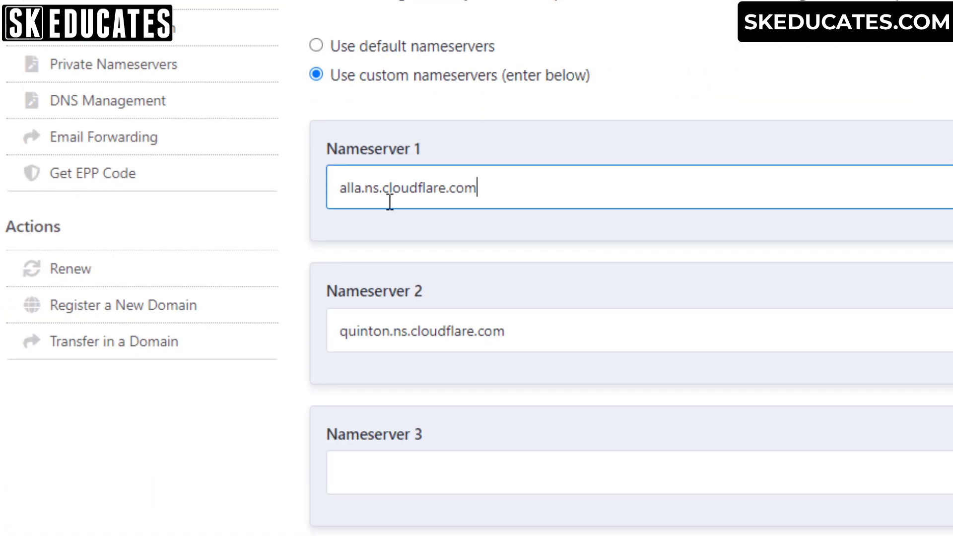
{"action": "scroll", "coordinate": [394, 201], "scroll_direction": "down", "scroll_amount": 2}
{"action": "left_click", "coordinate": [551, 230]}
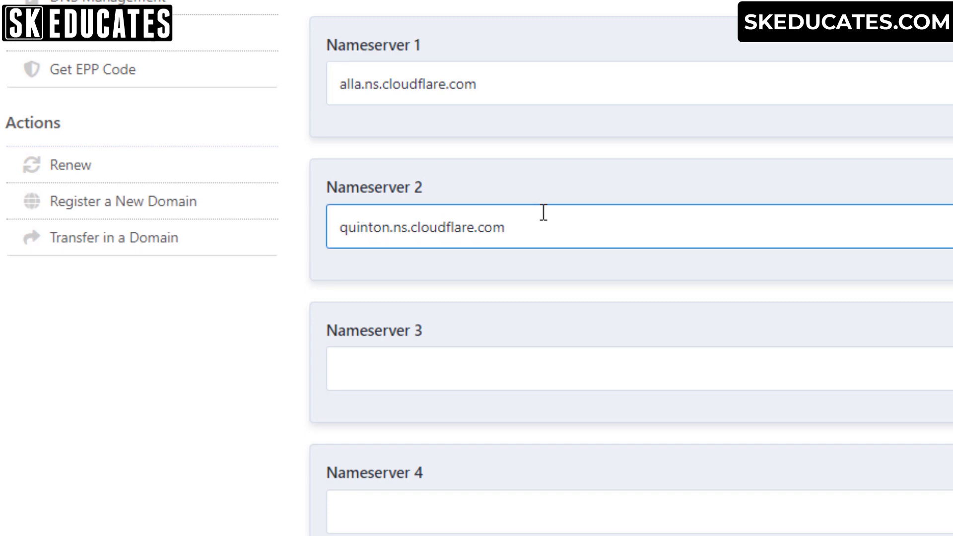
{"action": "scroll", "coordinate": [494, 214], "scroll_direction": "down", "scroll_amount": 2}
{"action": "scroll", "coordinate": [494, 213], "scroll_direction": "up", "scroll_amount": 1}
{"action": "scroll", "coordinate": [494, 216], "scroll_direction": "down", "scroll_amount": 11}
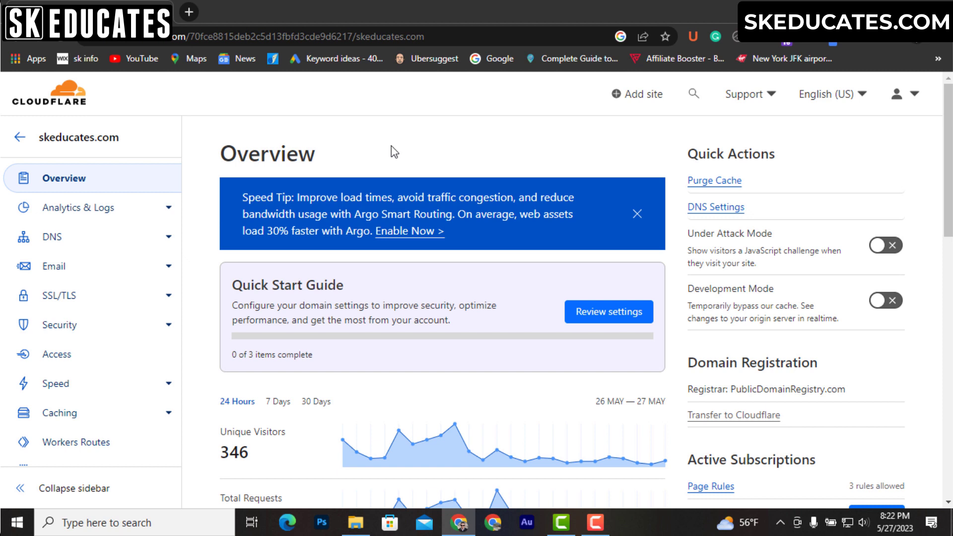
{"action": "left_click", "coordinate": [21, 140]}
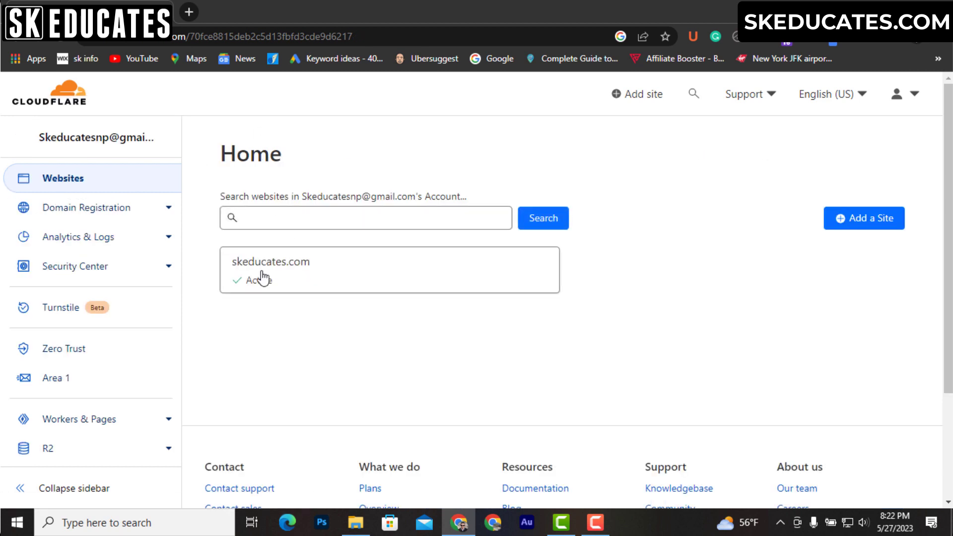
{"action": "left_click", "coordinate": [415, 287]}
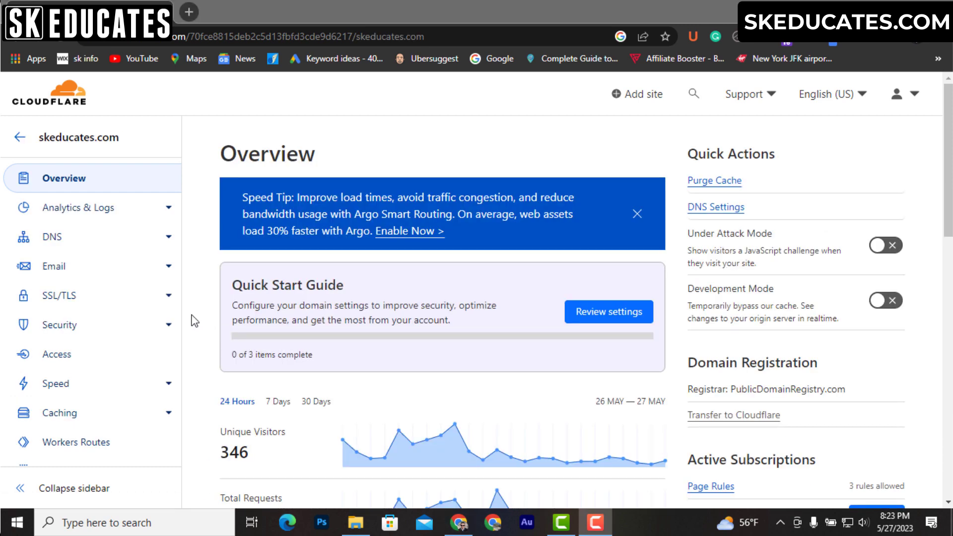
Step: Browse skeducates.com's WAF and Events pages, ending on Security Settings with Security Level Medium
{"action": "left_click", "coordinate": [81, 330]}
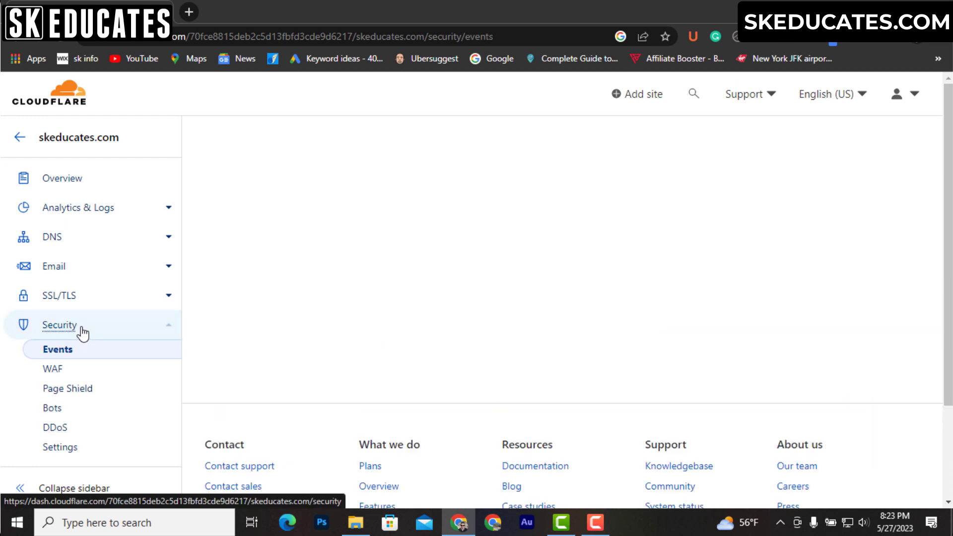
{"action": "scroll", "coordinate": [83, 333], "scroll_direction": "down", "scroll_amount": 2}
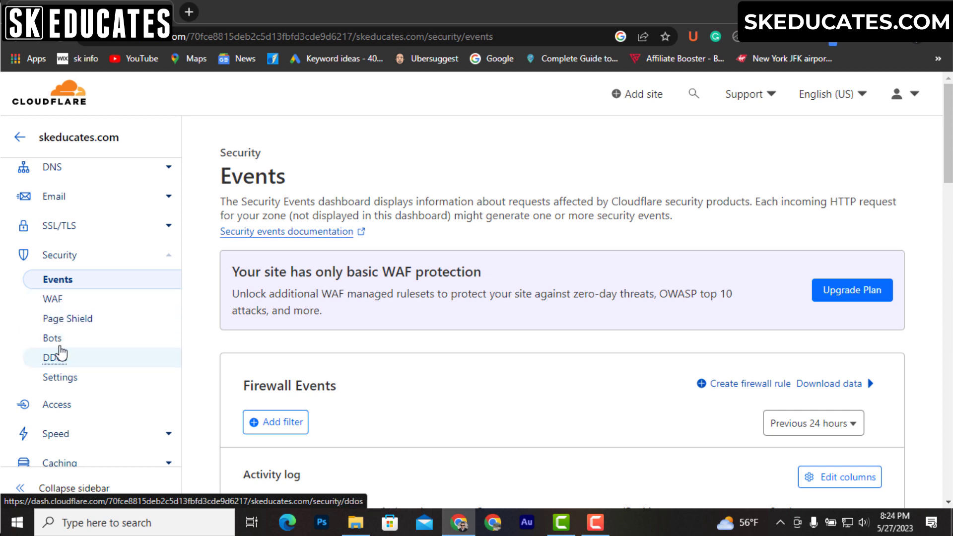
{"action": "left_click", "coordinate": [57, 299]}
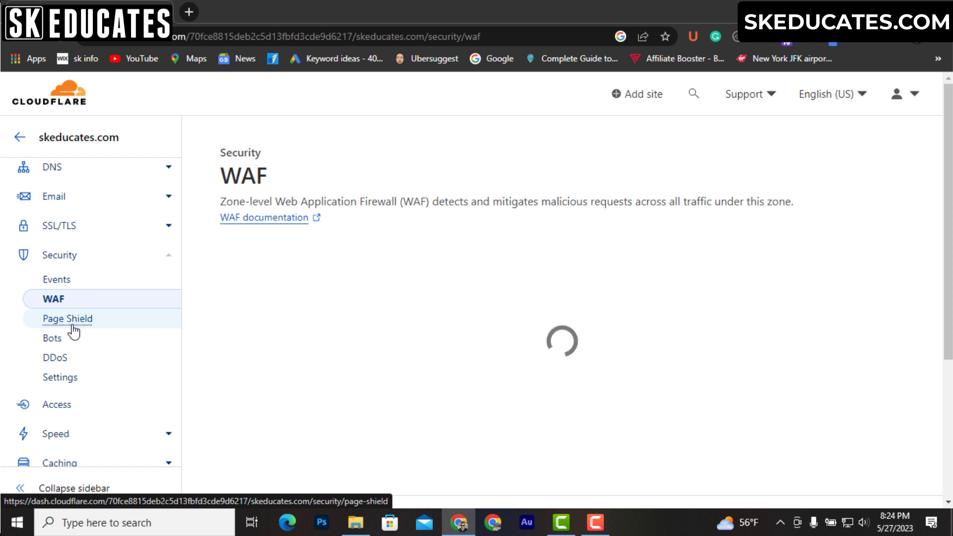
{"action": "left_click", "coordinate": [57, 279]}
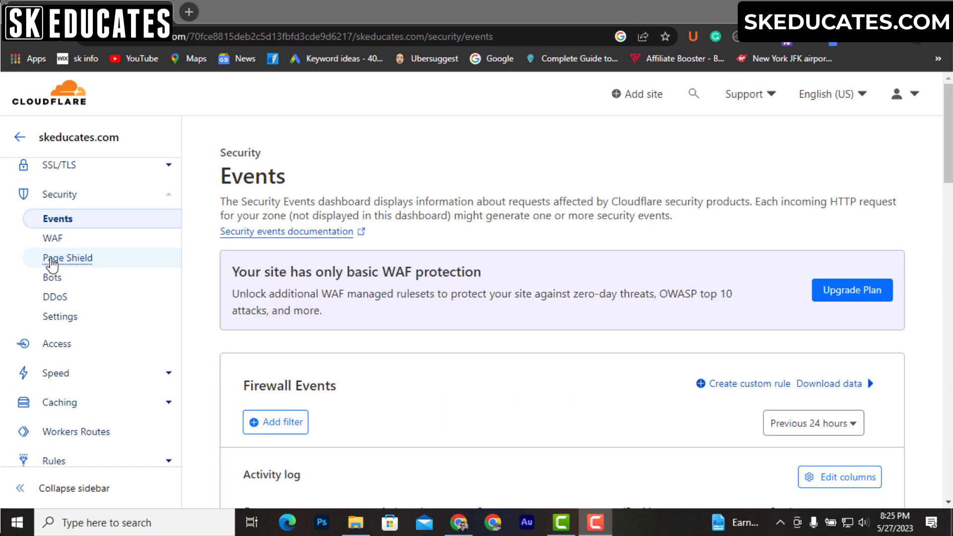
{"action": "scroll", "coordinate": [96, 364], "scroll_direction": "down", "scroll_amount": 2}
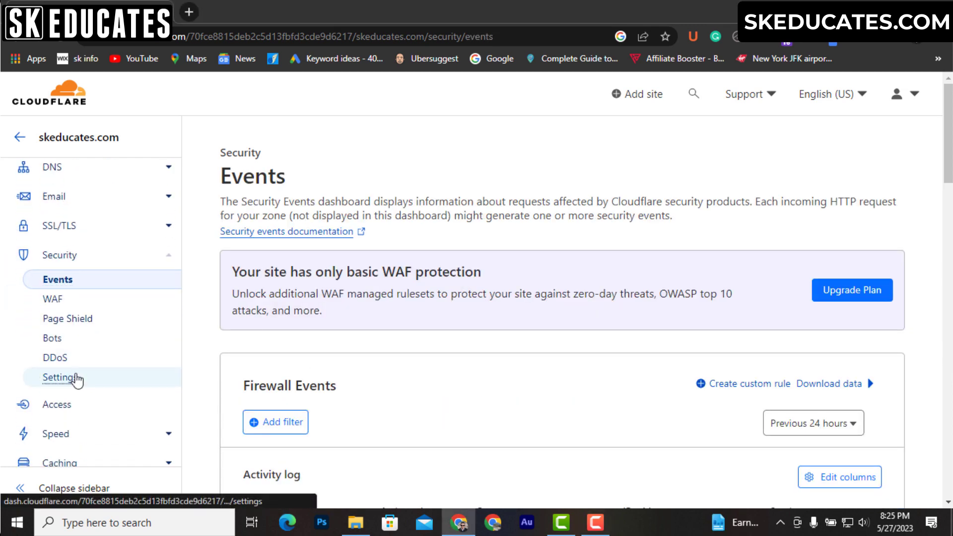
{"action": "left_click", "coordinate": [75, 378]}
Step: Check the available Security Level options and confirm Bot Fight Mode is switched on
{"action": "left_click", "coordinate": [767, 281]}
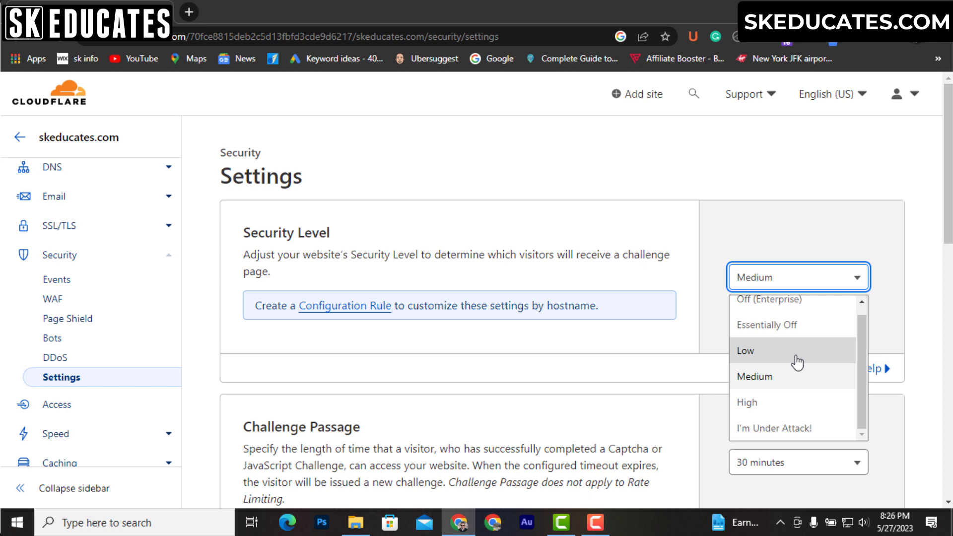
{"action": "scroll", "coordinate": [447, 347], "scroll_direction": "down", "scroll_amount": 10}
{"action": "left_click", "coordinate": [156, 342]}
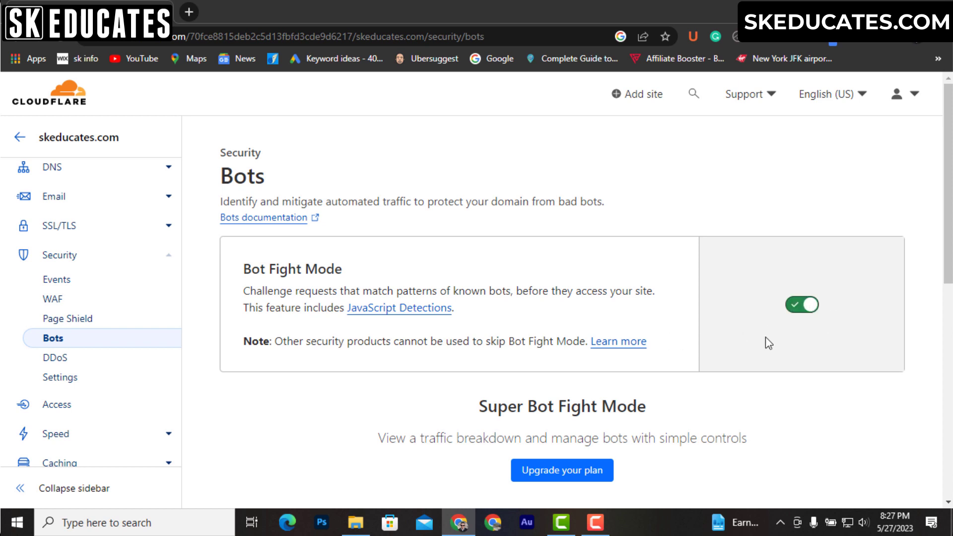
Step: Scroll through the Bot fight mode challenges in the security events log
{"action": "left_click", "coordinate": [77, 282]}
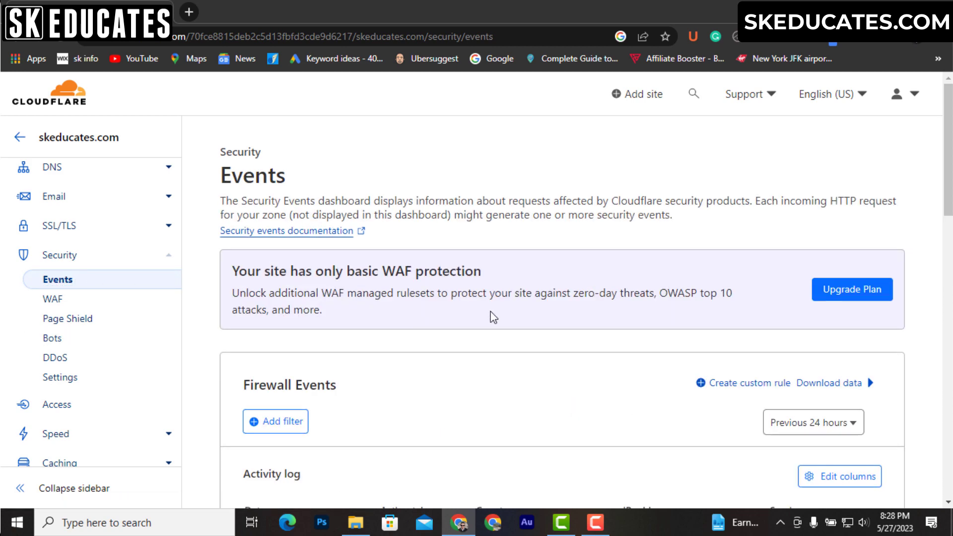
{"action": "scroll", "coordinate": [493, 317], "scroll_direction": "down", "scroll_amount": 4}
{"action": "scroll", "coordinate": [493, 318], "scroll_direction": "down", "scroll_amount": 1}
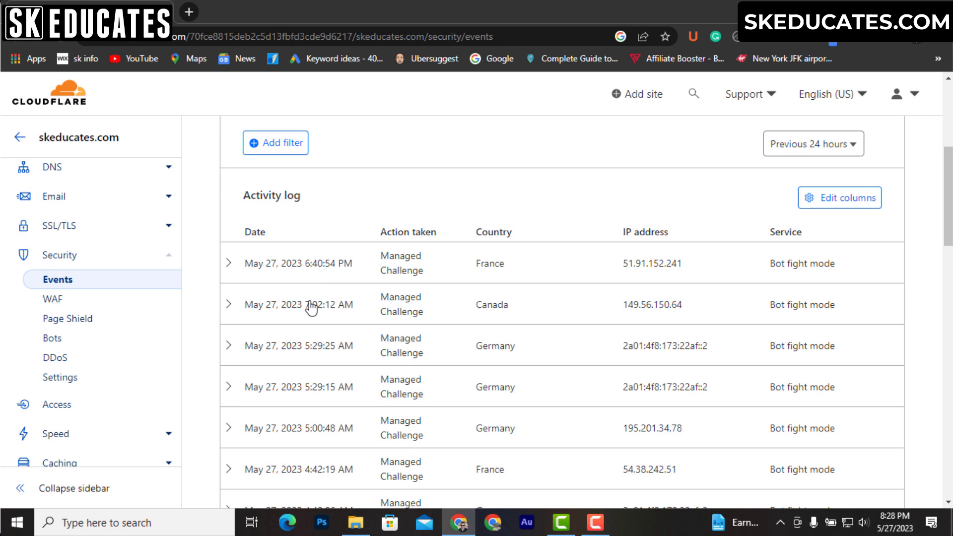
{"action": "scroll", "coordinate": [496, 292], "scroll_direction": "down", "scroll_amount": 1}
{"action": "scroll", "coordinate": [620, 287], "scroll_direction": "down", "scroll_amount": 2}
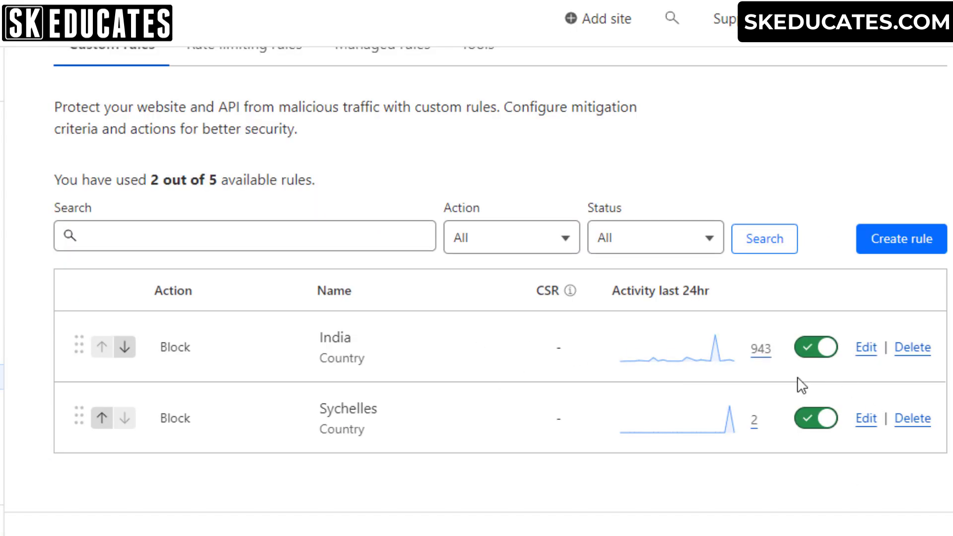
Step: Show the 943 requests blocked by the India rule and scroll through them
{"action": "left_click", "coordinate": [764, 350]}
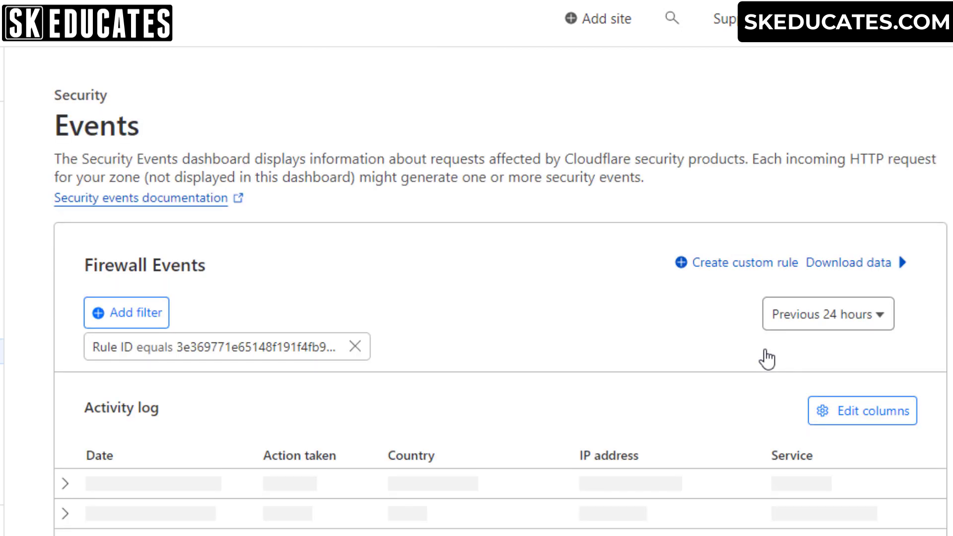
{"action": "scroll", "coordinate": [765, 350], "scroll_direction": "down", "scroll_amount": 3}
{"action": "scroll", "coordinate": [767, 357], "scroll_direction": "down", "scroll_amount": 5}
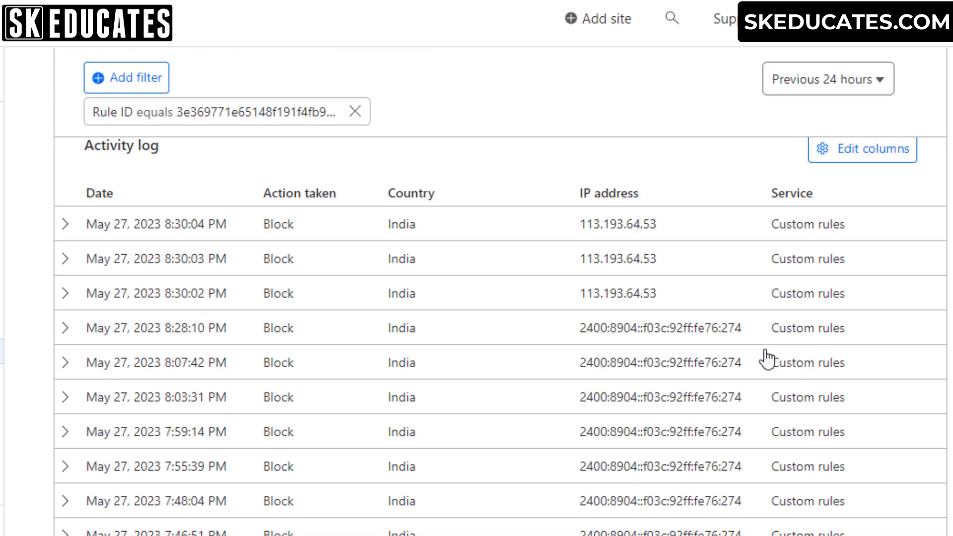
{"action": "scroll", "coordinate": [715, 335], "scroll_direction": "down", "scroll_amount": 8}
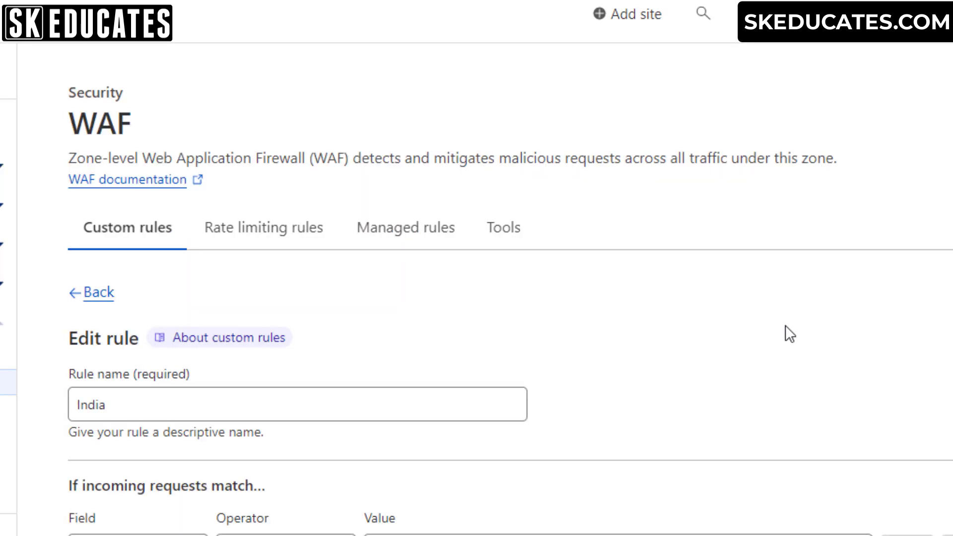
{"action": "scroll", "coordinate": [785, 327], "scroll_direction": "down", "scroll_amount": 7}
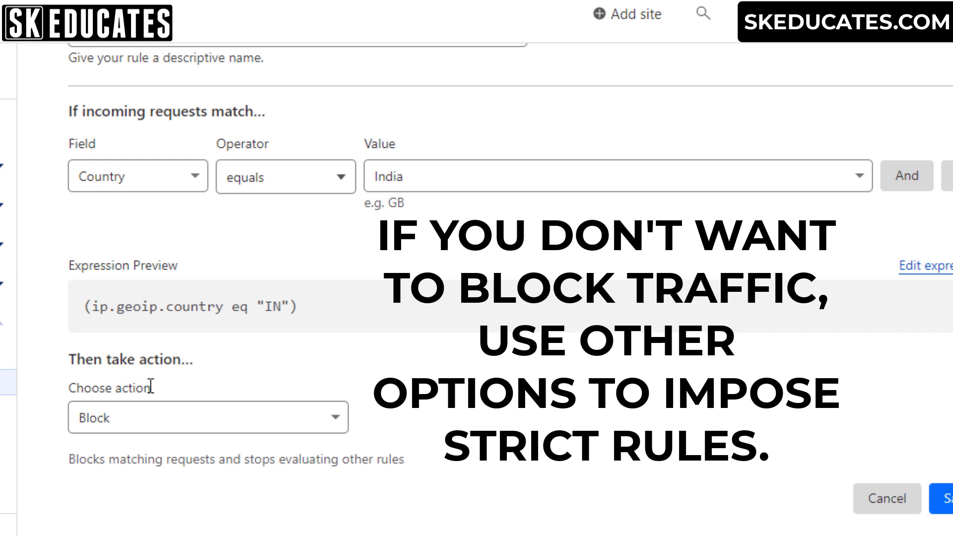
Step: Inspect the India rule's alternative actions in Edit, leaving the rule unchanged
{"action": "left_click", "coordinate": [329, 423]}
{"action": "scroll", "coordinate": [208, 421], "scroll_direction": "down", "scroll_amount": 3}
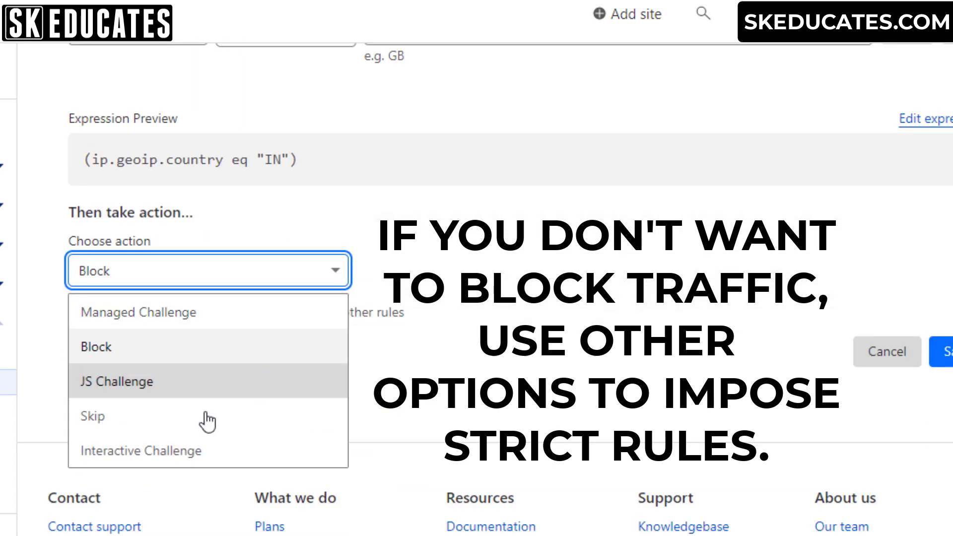
{"action": "scroll", "coordinate": [519, 325], "scroll_direction": "up", "scroll_amount": 1}
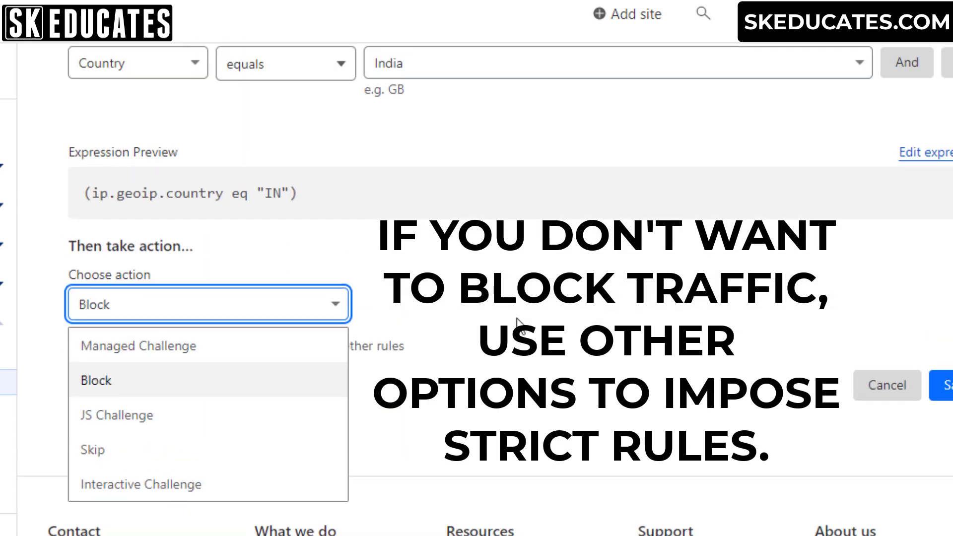
{"action": "scroll", "coordinate": [516, 323], "scroll_direction": "up", "scroll_amount": 4}
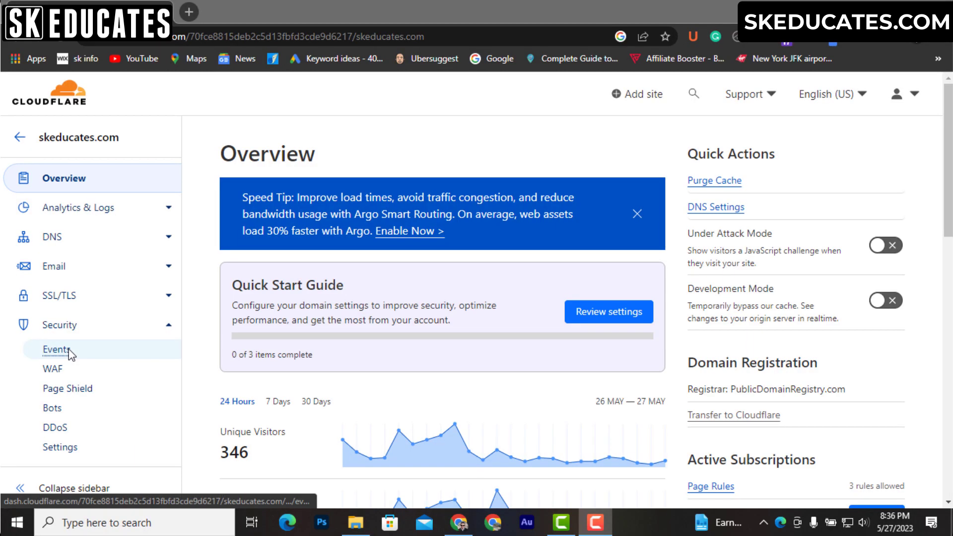
Step: Scroll through Security Events' Bot fight mode Managed Challenges from France, Germany and UAE
{"action": "left_click", "coordinate": [56, 349]}
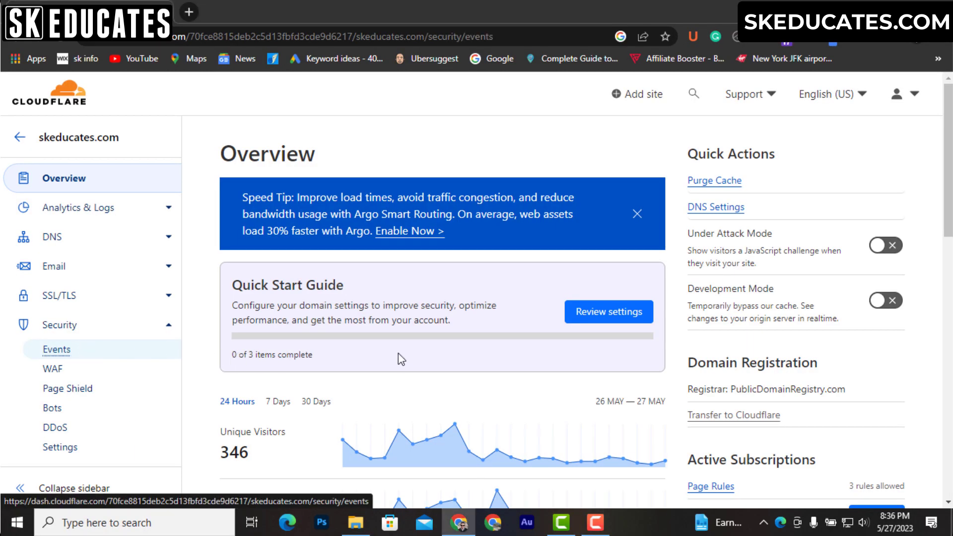
{"action": "scroll", "coordinate": [401, 358], "scroll_direction": "down", "scroll_amount": 10}
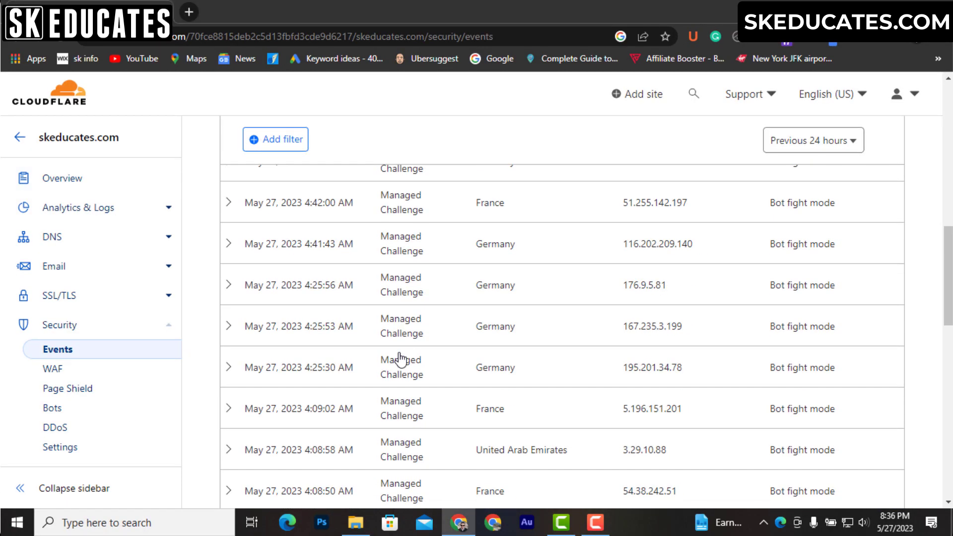